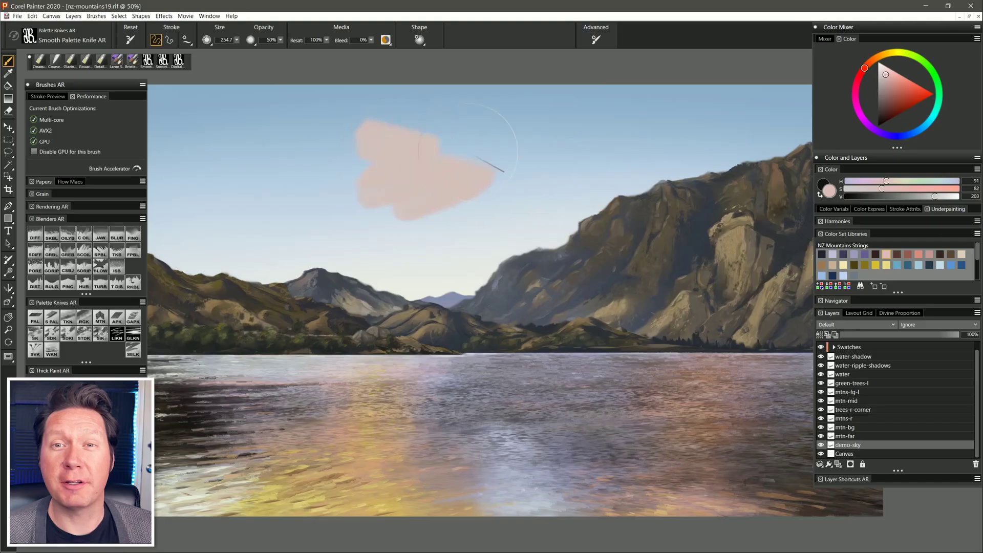
Paint a pink cloud across the sky and shade the undersides of both clouds purple
mouse_move(495, 132)
left_mouse_down()
mouse_move(644, 117)
mouse_move(177, 173)
mouse_move(476, 187)
mouse_move(568, 124)
mouse_move(208, 207)
mouse_move(519, 110)
mouse_move(218, 159)
left_mouse_up()
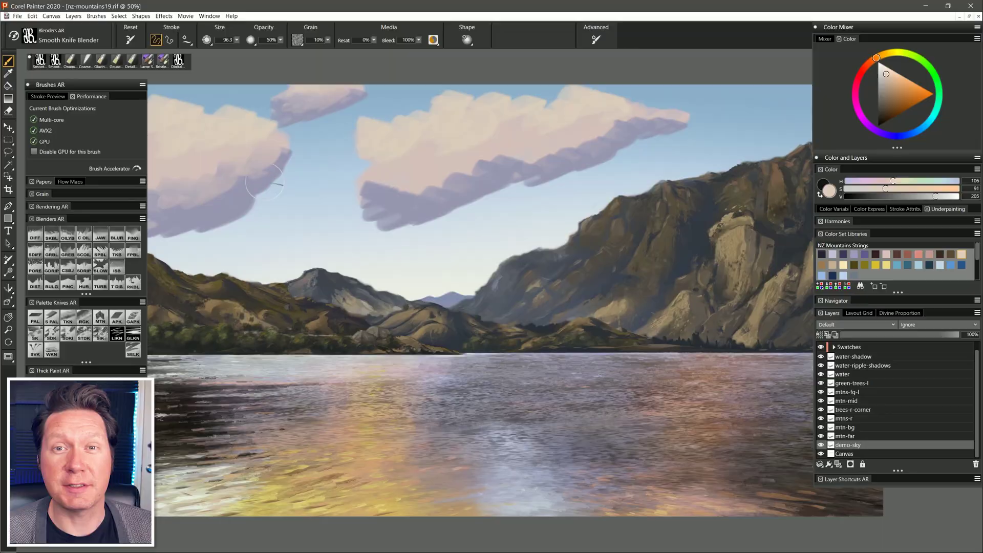
left_click_drag(264, 181, 324, 100)
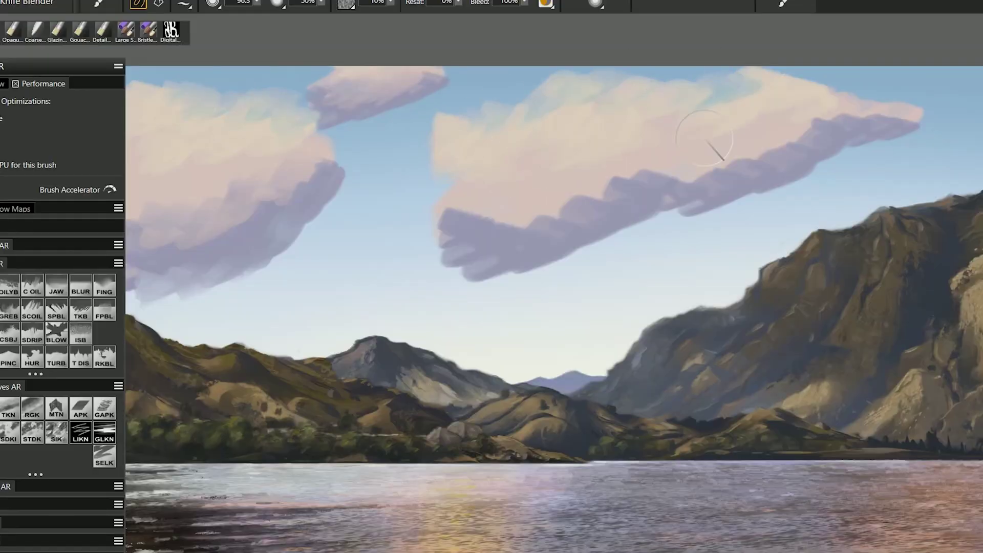
left_click_drag(704, 138, 451, 257)
left_click_drag(450, 258, 537, 261)
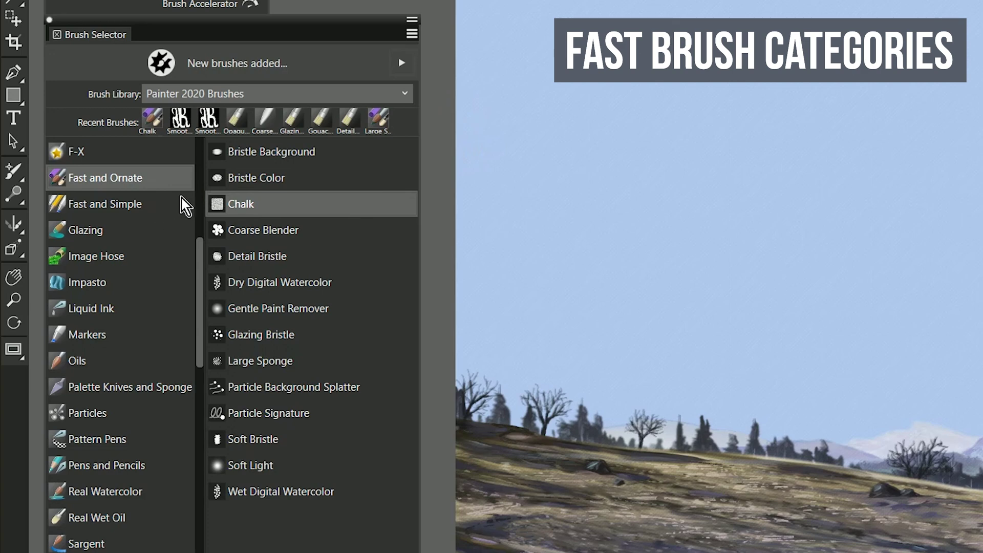
Deepen the blue of the upper sky with the Bristle Color brush
left_click(277, 179)
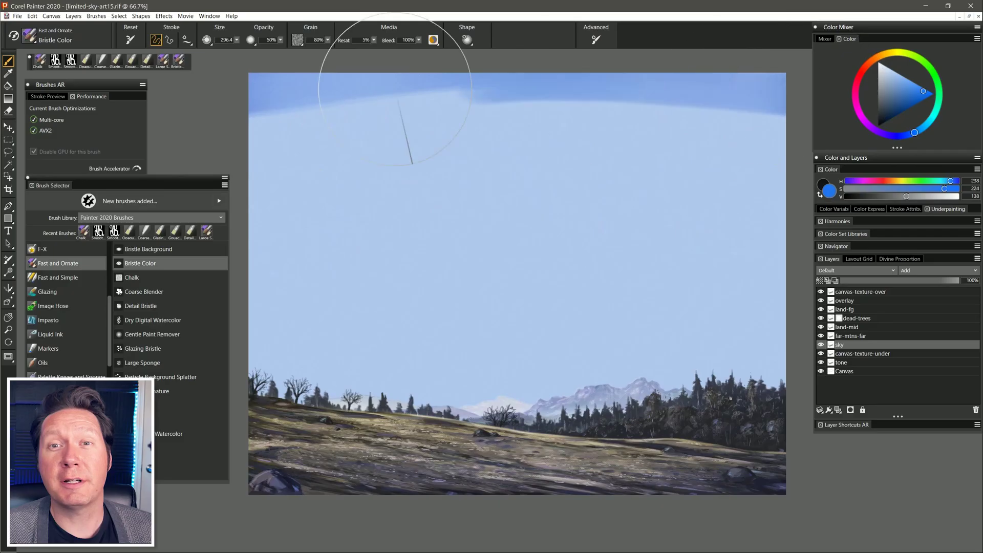
mouse_move(368, 66)
left_mouse_down()
mouse_move(720, 164)
mouse_move(776, 309)
left_mouse_up()
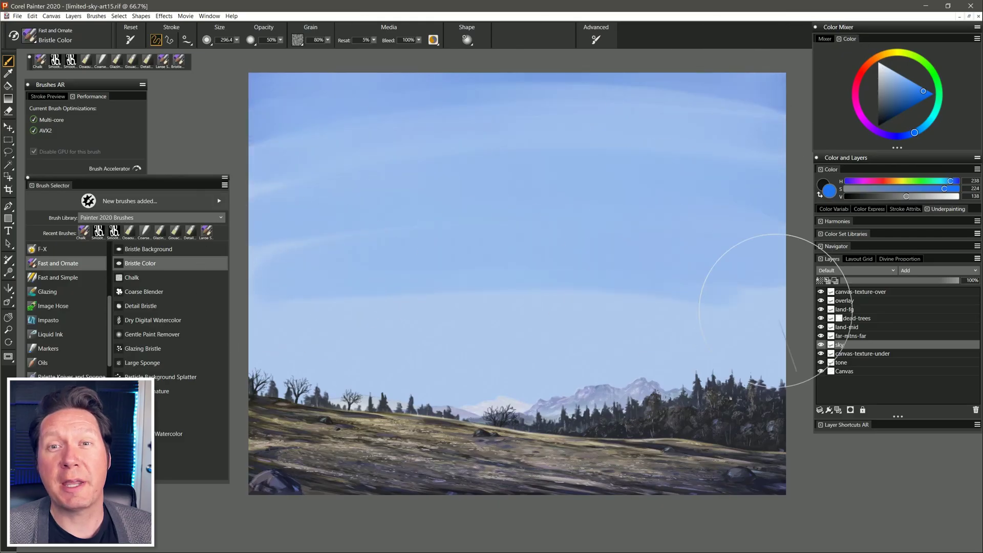
mouse_move(343, 164)
left_mouse_down()
mouse_move(472, 55)
mouse_move(520, 209)
mouse_move(384, 75)
mouse_move(505, 154)
mouse_move(330, 246)
left_mouse_up()
Sponge a cream-white cloud band above the treeline with the Large Sponge brush
left_click(143, 362)
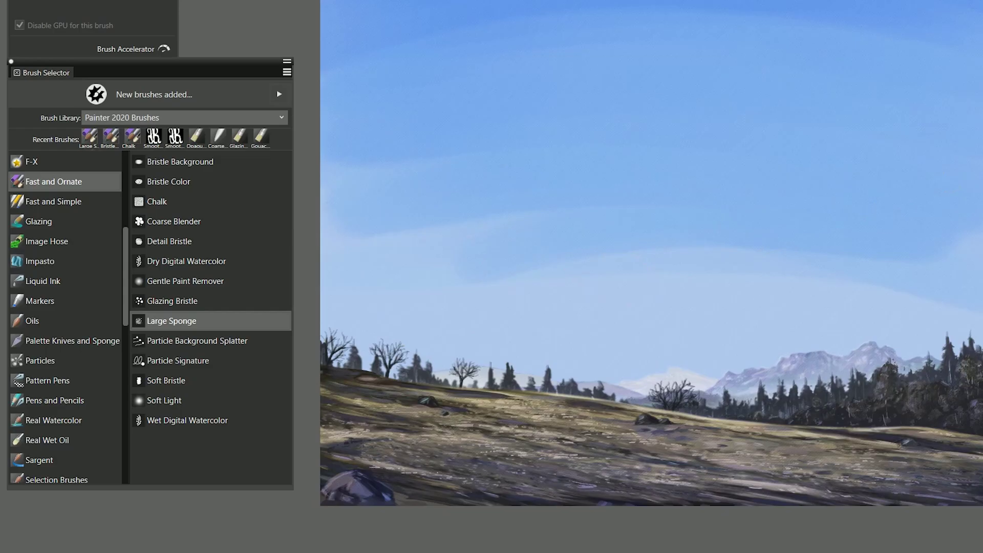
left_click(318, 360)
mouse_move(419, 316)
left_mouse_down()
mouse_move(793, 283)
mouse_move(917, 261)
mouse_move(844, 314)
mouse_move(531, 241)
mouse_move(346, 274)
left_mouse_up()
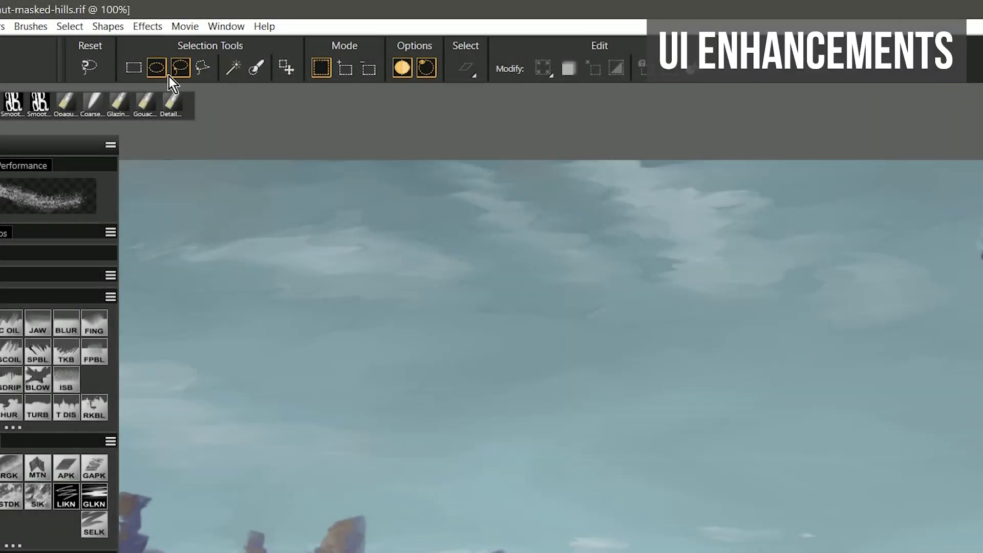
Draw a star-shaped polygonal selection on the sky
left_click(205, 68)
left_click(363, 309)
left_click(425, 218)
Paint a scribbled selection on the right sky with the Selection Brush and show its grain settings
left_click(256, 67)
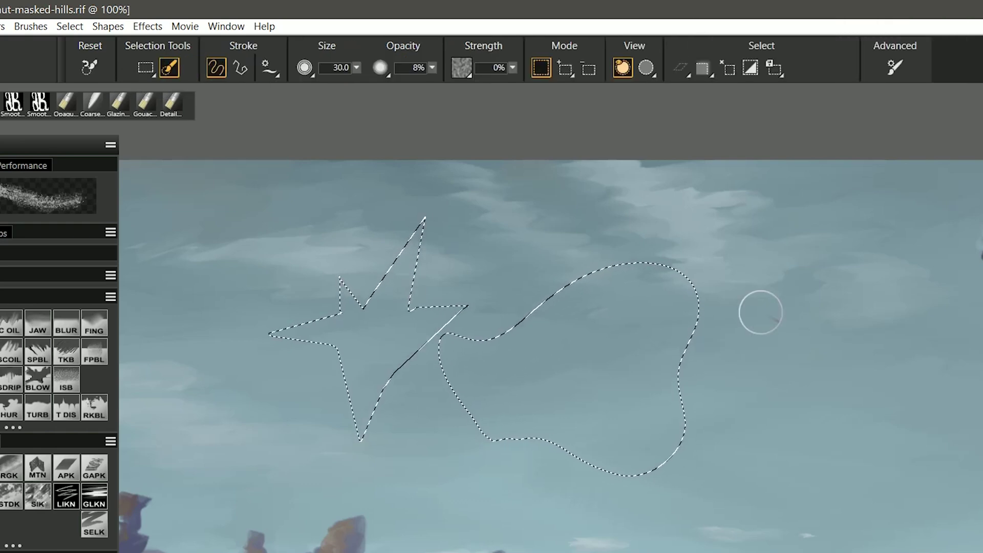
mouse_move(757, 310)
left_mouse_down()
mouse_move(856, 452)
mouse_move(958, 389)
left_mouse_up()
left_click(466, 69)
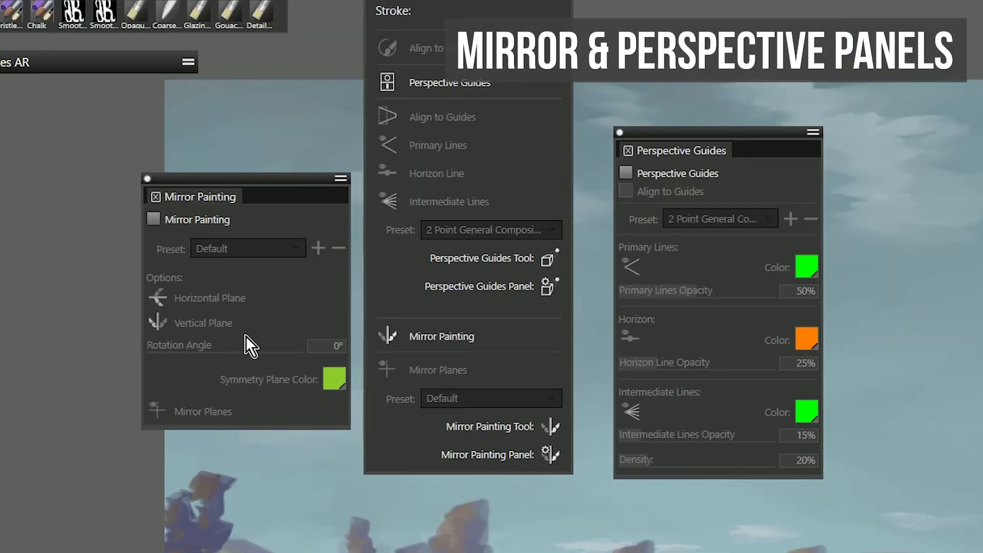
Close the stroke options list and switch on Perspective Guides
left_click(155, 219)
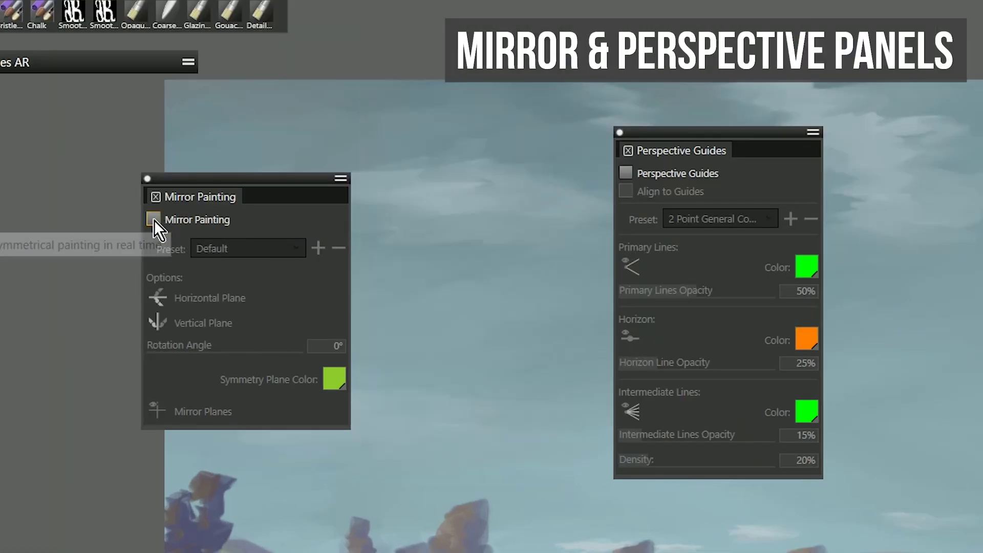
left_click(625, 174)
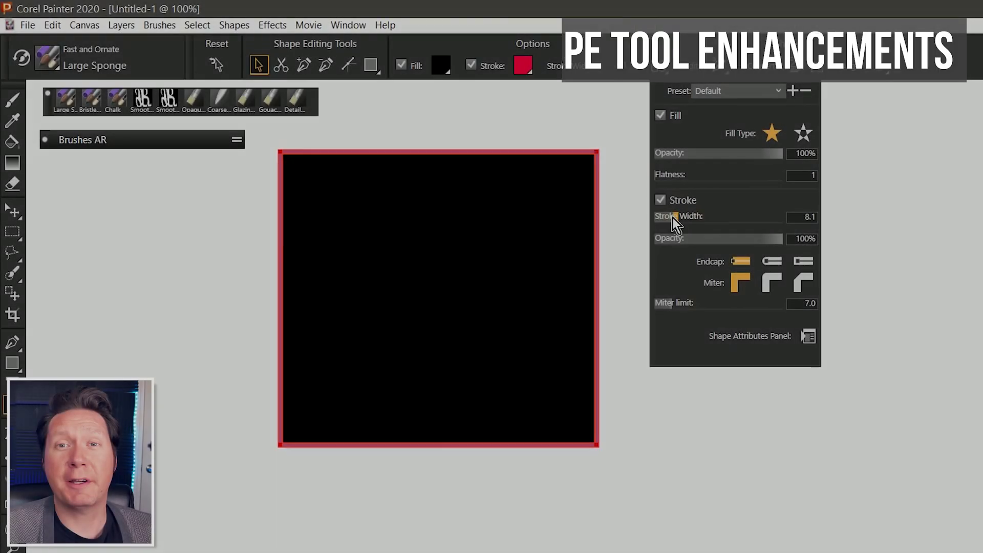
Widen the square's outline to 27.5 and change its fill to yellow
left_click_drag(673, 217, 720, 217)
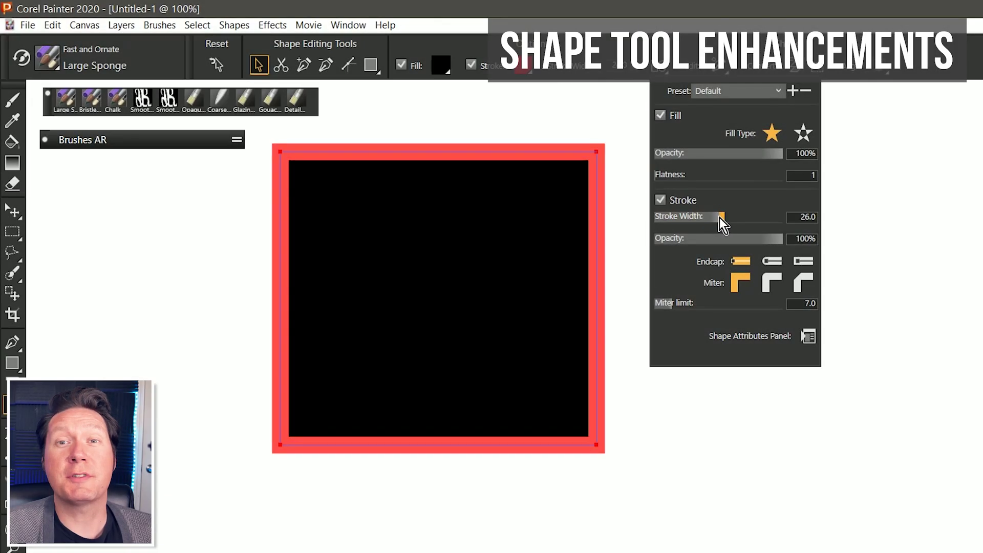
left_click(441, 65)
left_click(463, 178)
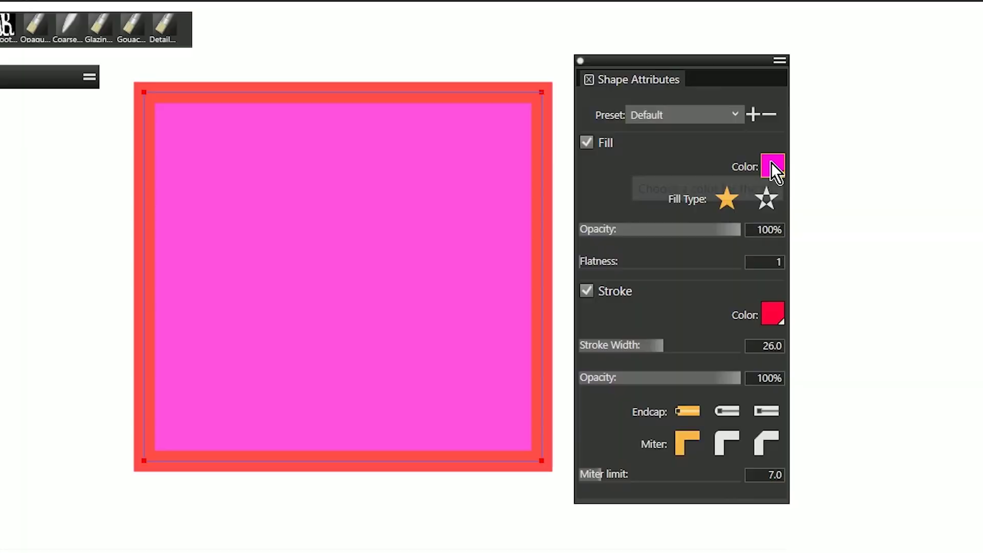
left_click(773, 161)
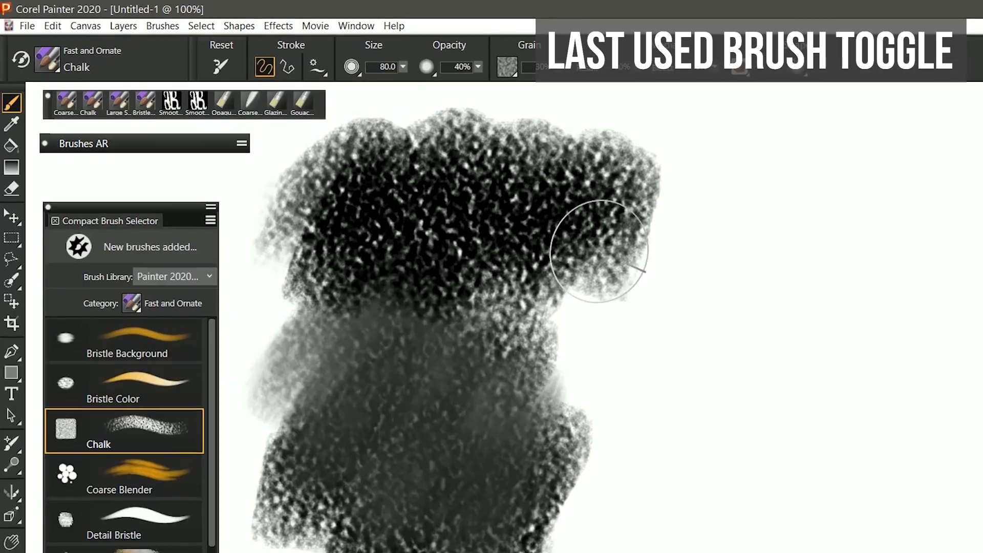
Soften part of the chalk blob with Coarse Blender, then toggle back to Chalk
key("slash")
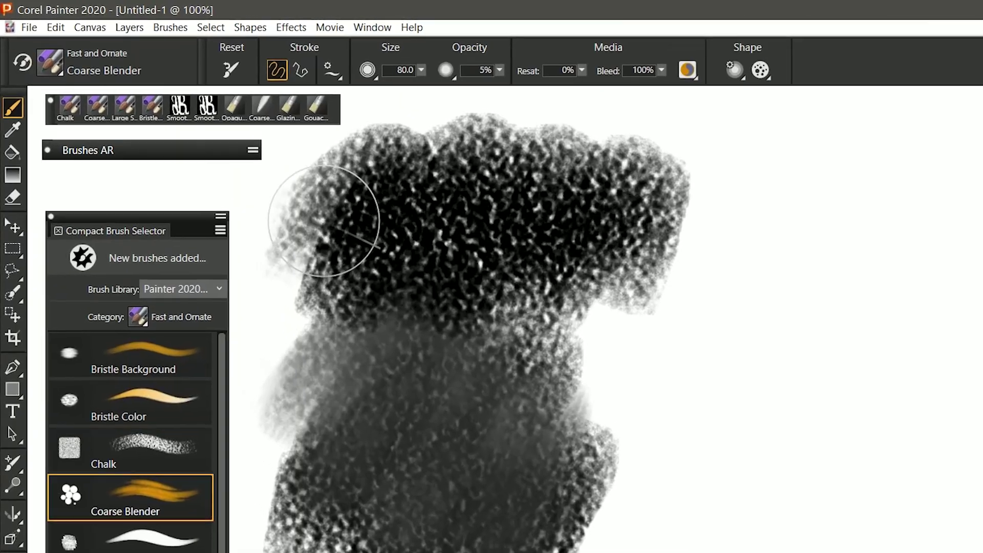
mouse_move(329, 209)
left_mouse_down()
mouse_move(479, 354)
mouse_move(604, 417)
left_mouse_up()
key("slash")
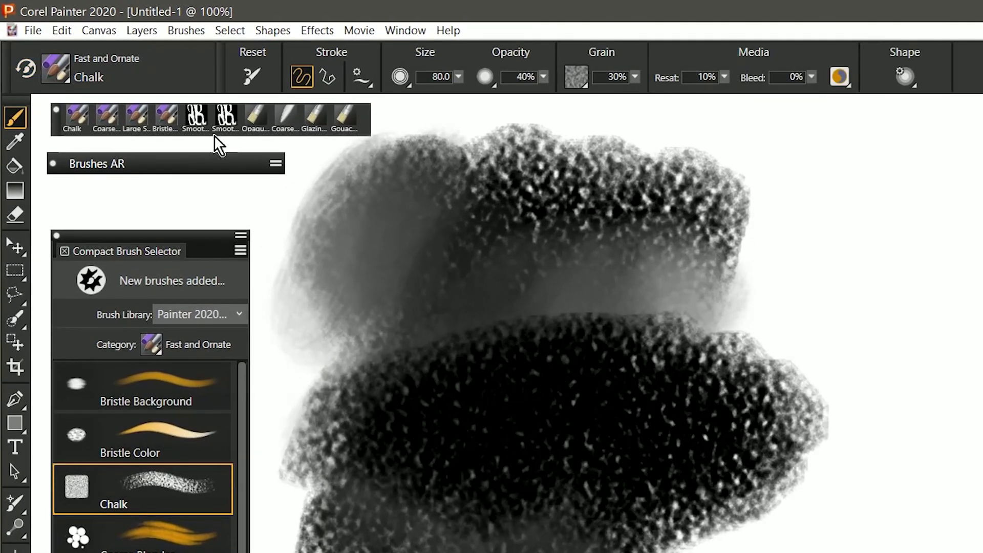
key("slash")
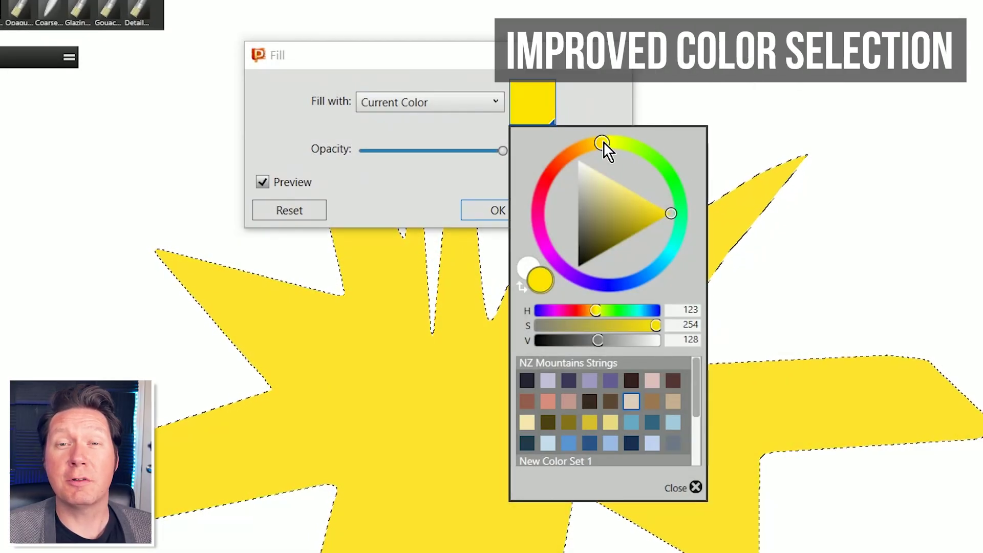
Preview star fill colours, settling on pale green H 192, S 55, V 204, then trying purple and pale-yellow swatches
left_click_drag(603, 143, 551, 204)
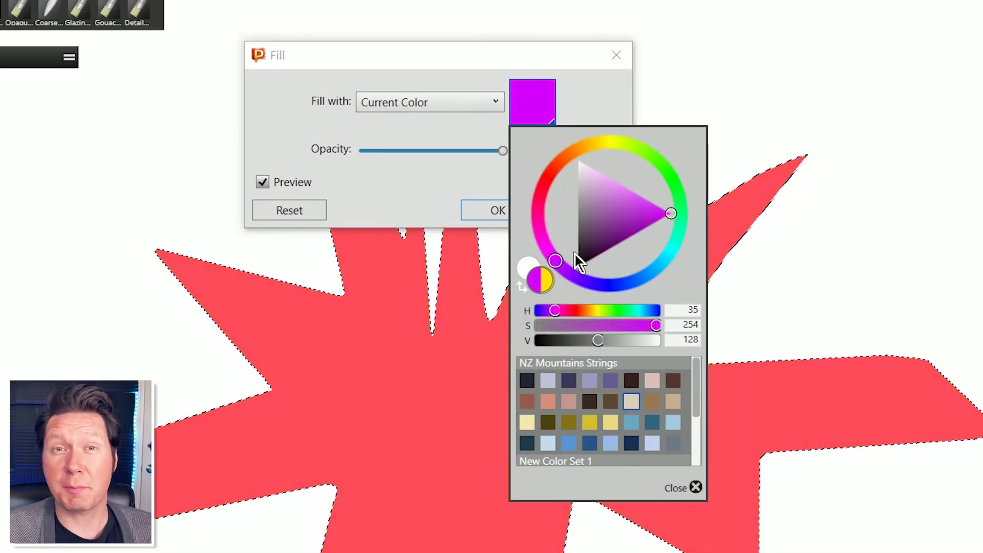
left_click_drag(574, 253, 551, 176)
left_click_drag(594, 347, 512, 349)
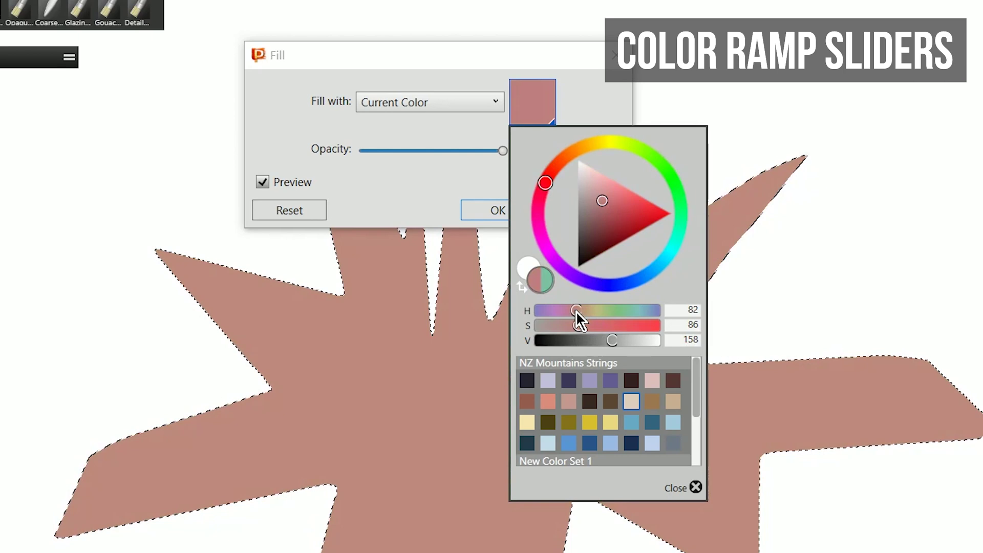
mouse_move(577, 312)
left_mouse_down()
mouse_move(628, 311)
mouse_move(563, 326)
left_mouse_up()
left_click_drag(563, 341, 631, 339)
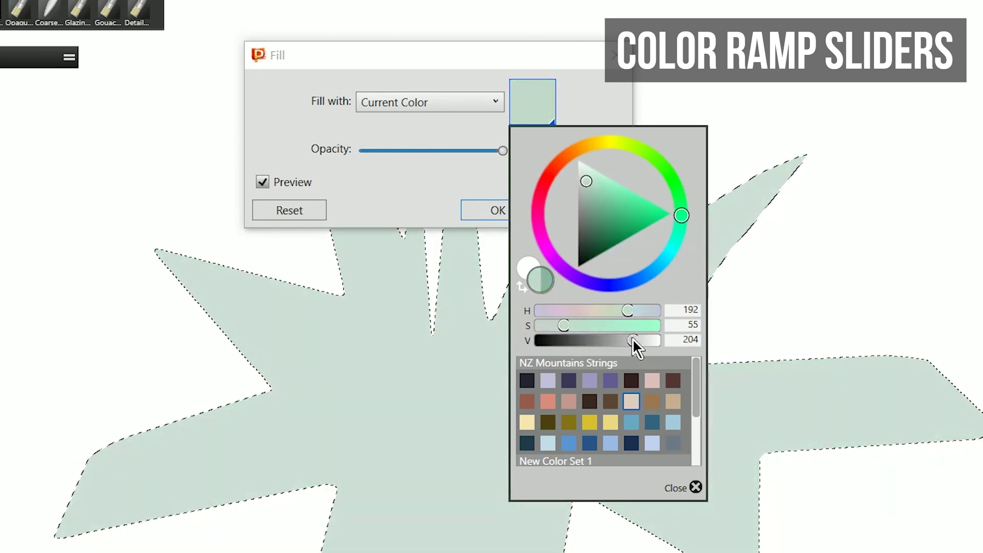
left_click(590, 381)
left_click(612, 421)
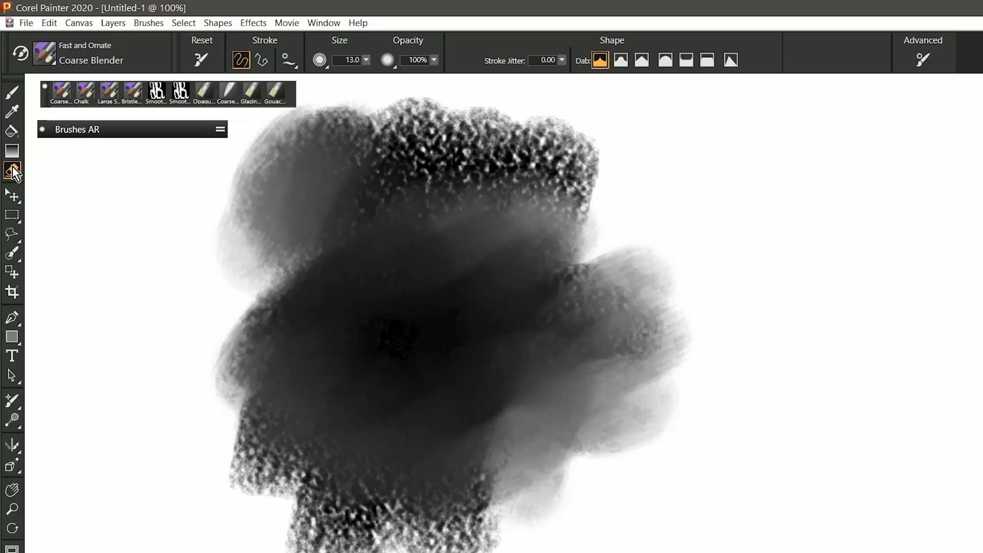
Scribble white strokes and a patch of round white dabs across the dark blob
mouse_move(328, 309)
left_mouse_down()
mouse_move(375, 292)
mouse_move(410, 355)
left_mouse_up()
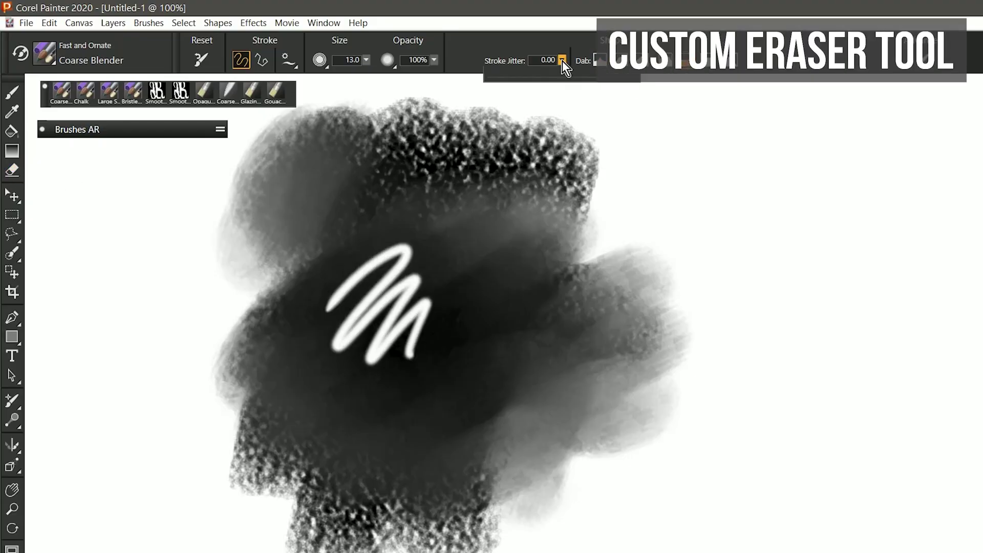
left_click_drag(456, 284, 487, 369)
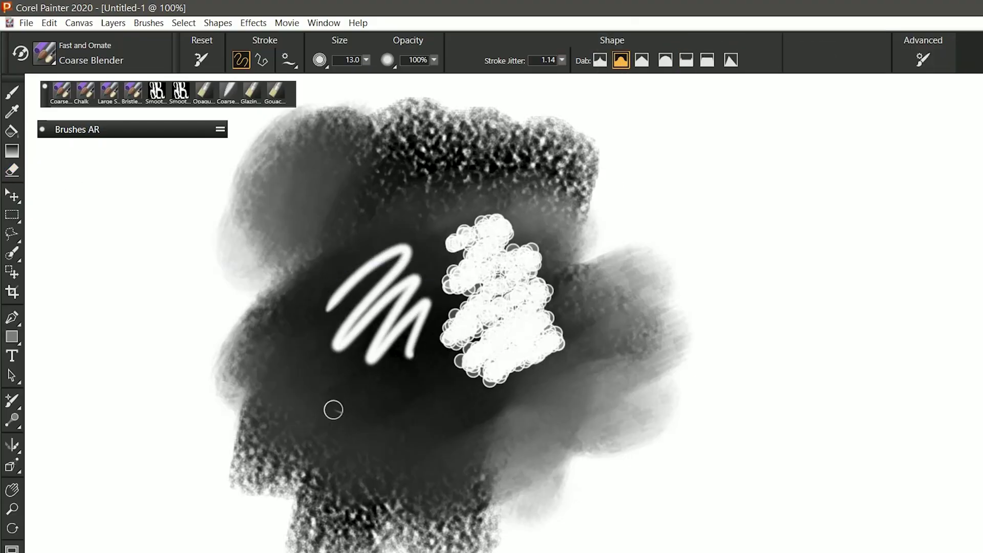
left_click_drag(439, 432, 602, 405)
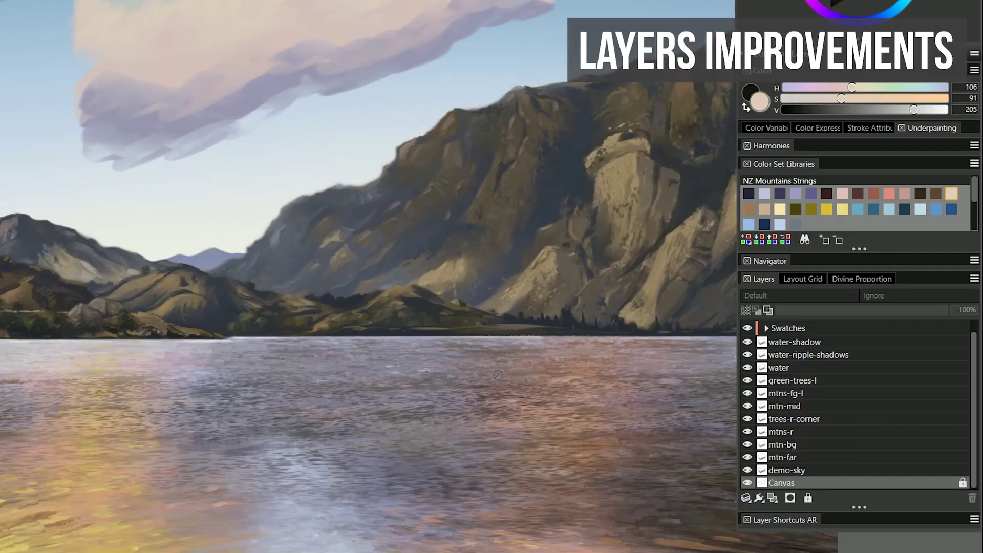
Try painting on the locked Canvas, dismiss the warning, then hide water-shadow and try painting on it
left_click(380, 269)
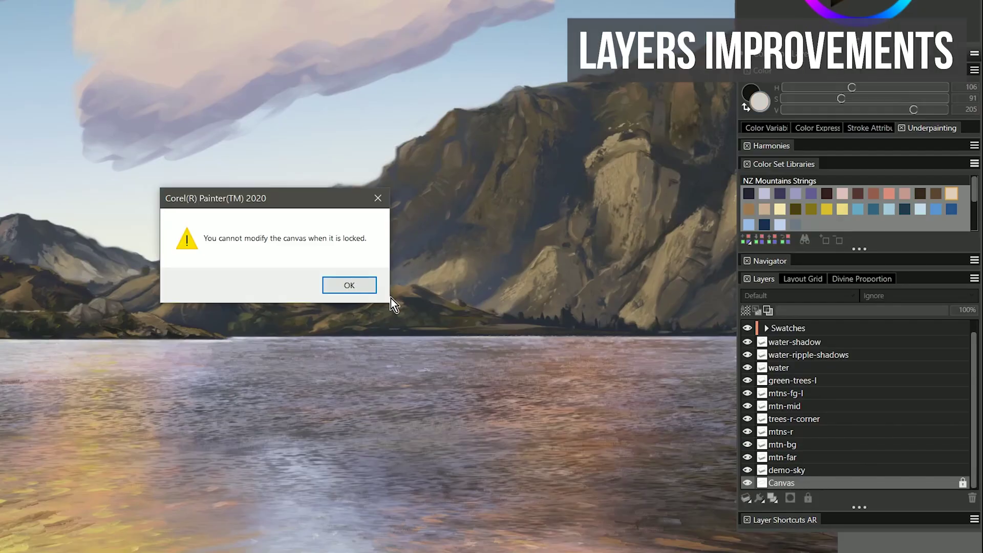
left_click(364, 287)
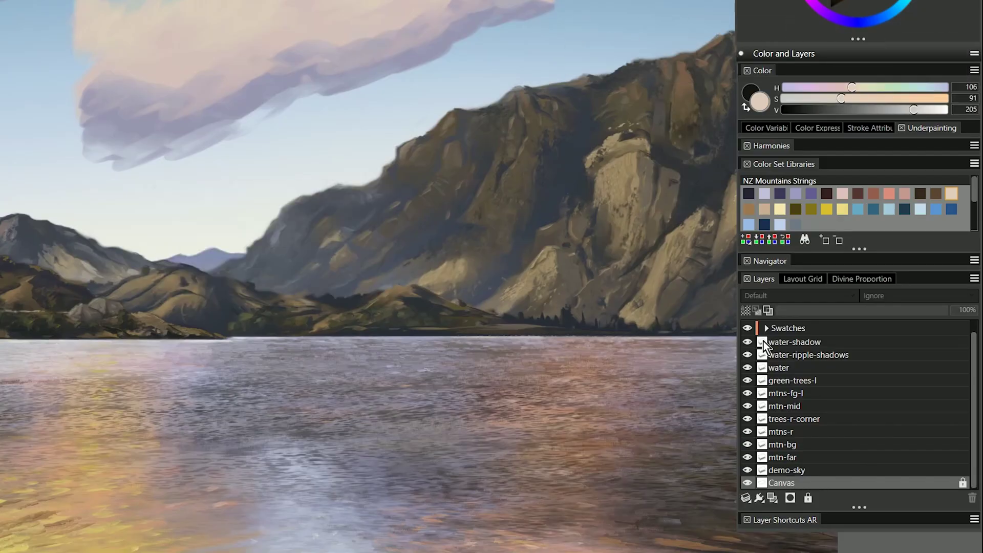
left_click(763, 341)
left_click(747, 342)
left_click(597, 311)
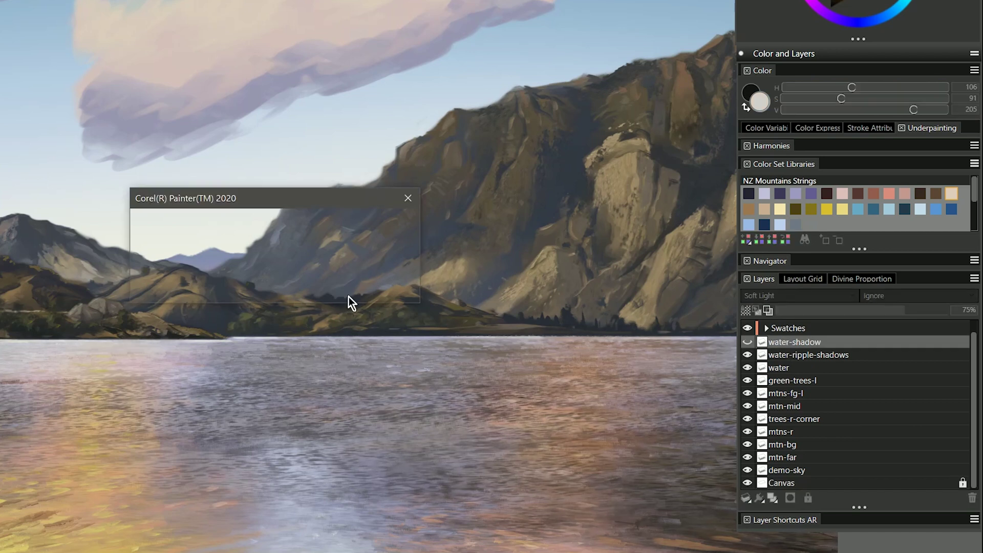